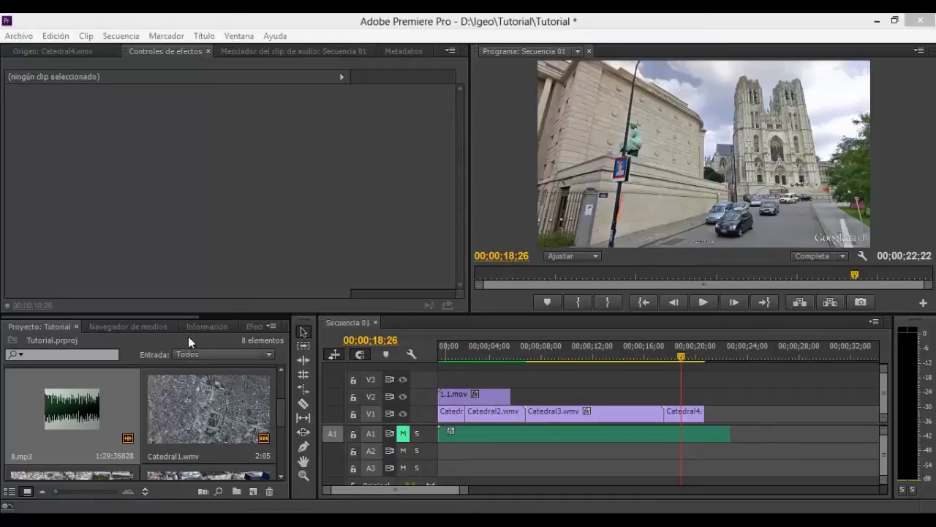
- Show the Efectos panel with Transiciones de vídeo > Disolver expanded
{"action": "left_click_drag", "start_coordinate": [141, 317], "coordinate": [221, 320]}
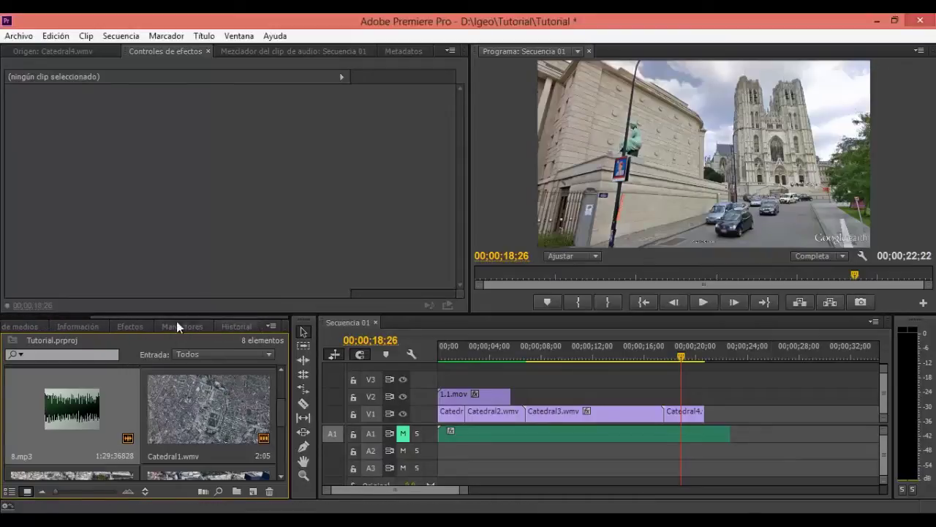
{"action": "left_click", "coordinate": [138, 330]}
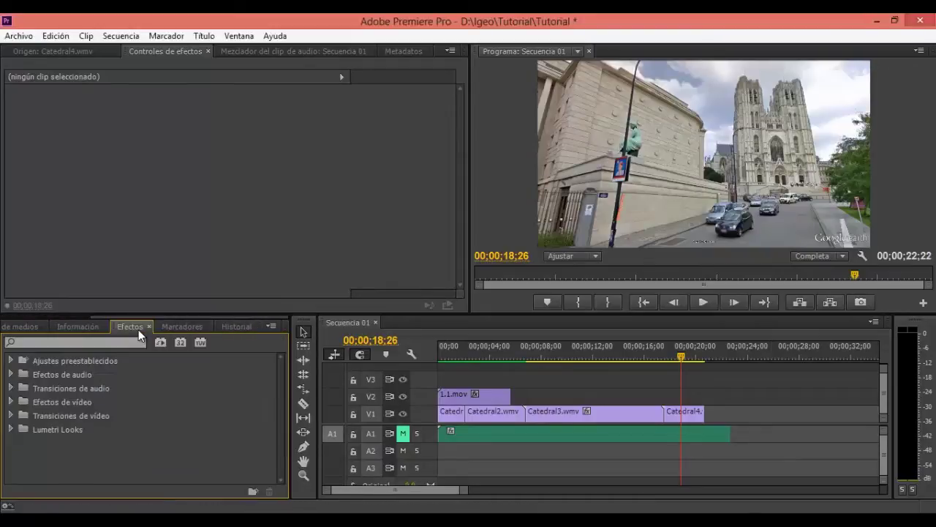
{"action": "left_click", "coordinate": [10, 416]}
{"action": "scroll", "coordinate": [102, 433], "scroll_direction": "down", "scroll_amount": 2}
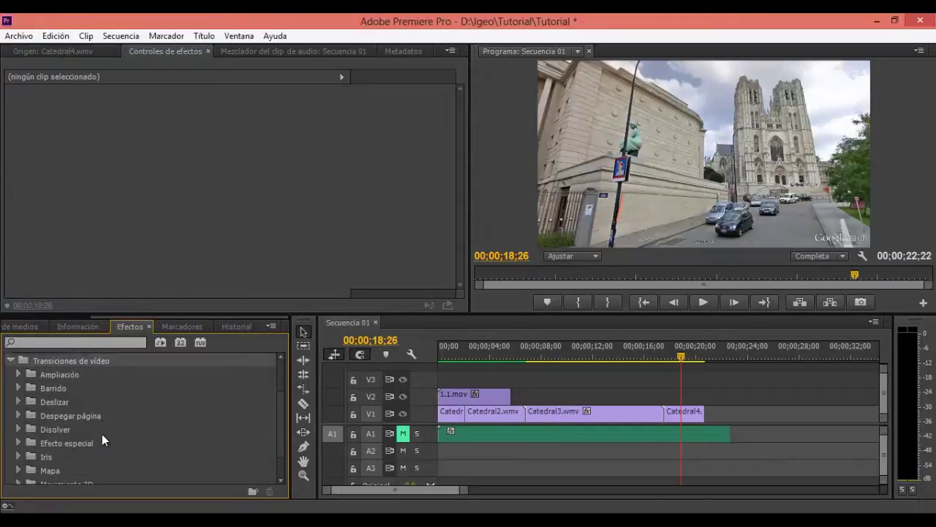
{"action": "scroll", "coordinate": [102, 433], "scroll_direction": "down", "scroll_amount": 2}
{"action": "left_click", "coordinate": [18, 396]}
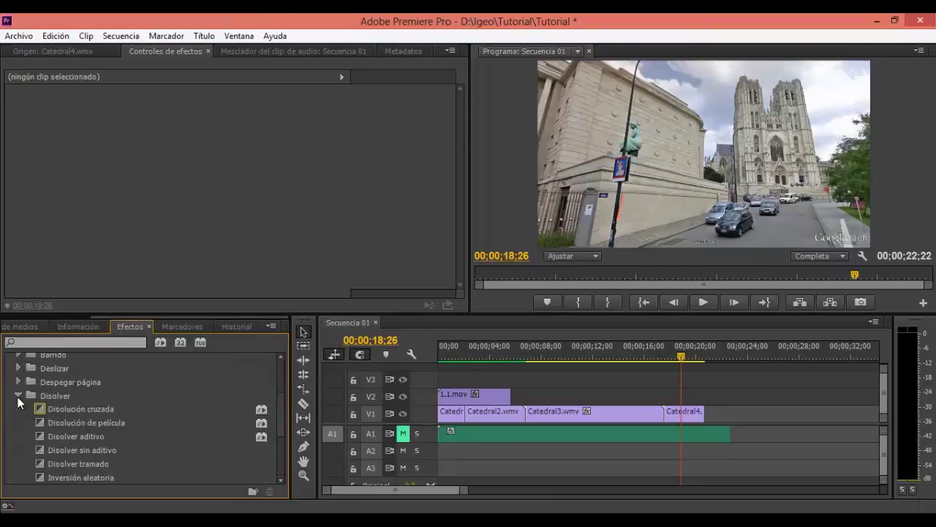
- Add Disolución de película at Catedral4's end and Disolver tramado at the Catedral3/Catedral4 cut
{"action": "left_click_drag", "start_coordinate": [81, 422], "coordinate": [701, 414]}
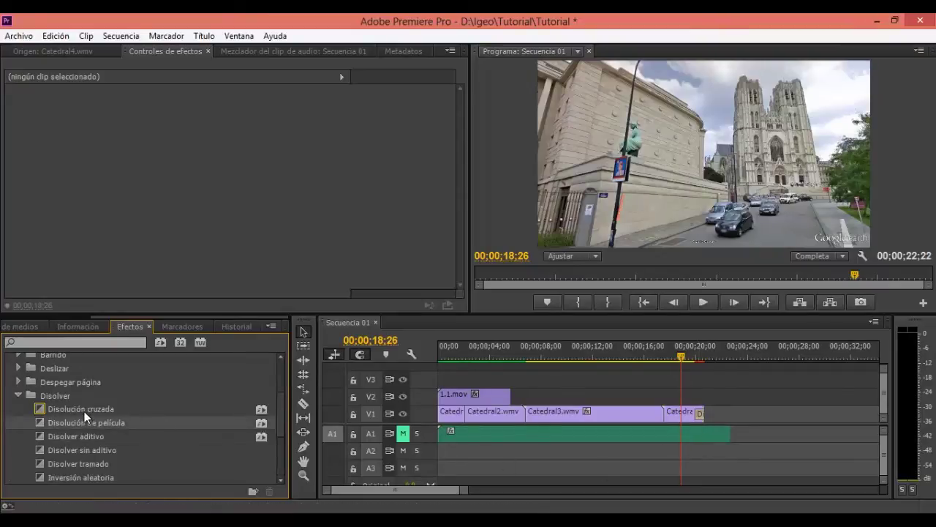
{"action": "left_click_drag", "start_coordinate": [82, 461], "coordinate": [659, 414]}
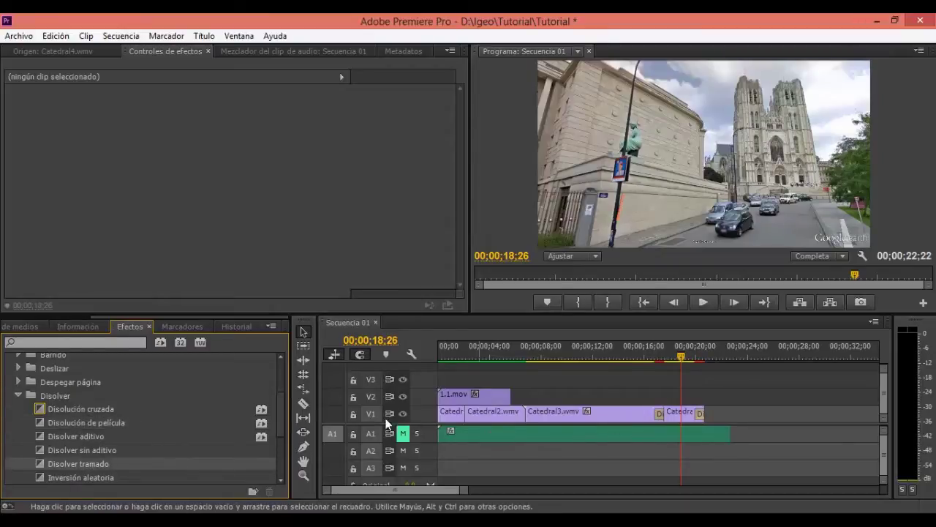
{"action": "scroll", "coordinate": [29, 382], "scroll_direction": "up", "scroll_amount": 1}
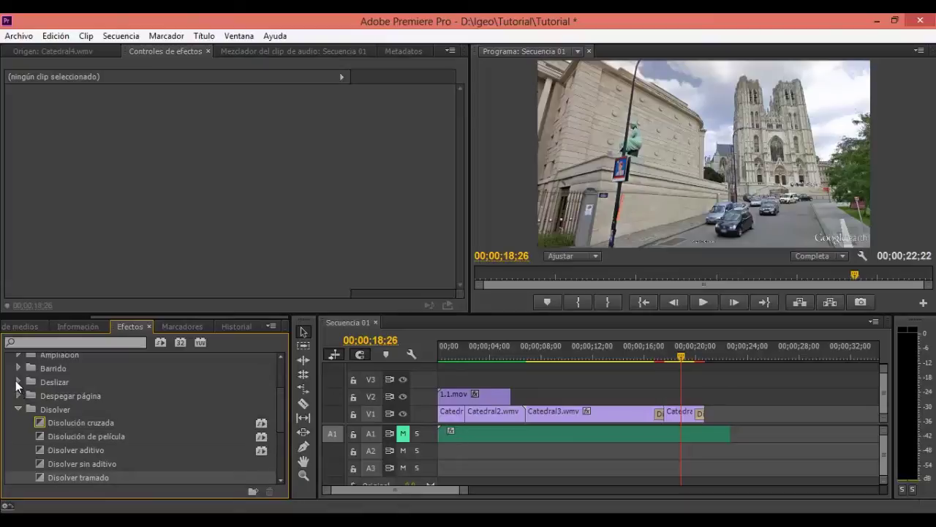
{"action": "left_click", "coordinate": [18, 381]}
- Place Bandas de deslizamiento on the Catedral2/Catedral3 cut
{"action": "left_click_drag", "start_coordinate": [67, 395], "coordinate": [521, 414]}
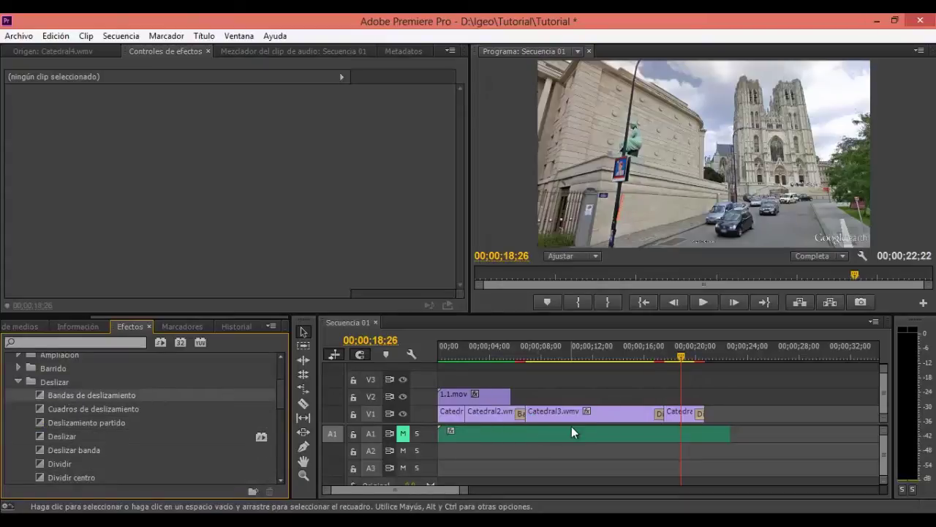
{"action": "scroll", "coordinate": [517, 420], "scroll_direction": "up", "scroll_amount": 1}
{"action": "scroll", "coordinate": [517, 421], "scroll_direction": "up", "scroll_amount": 2}
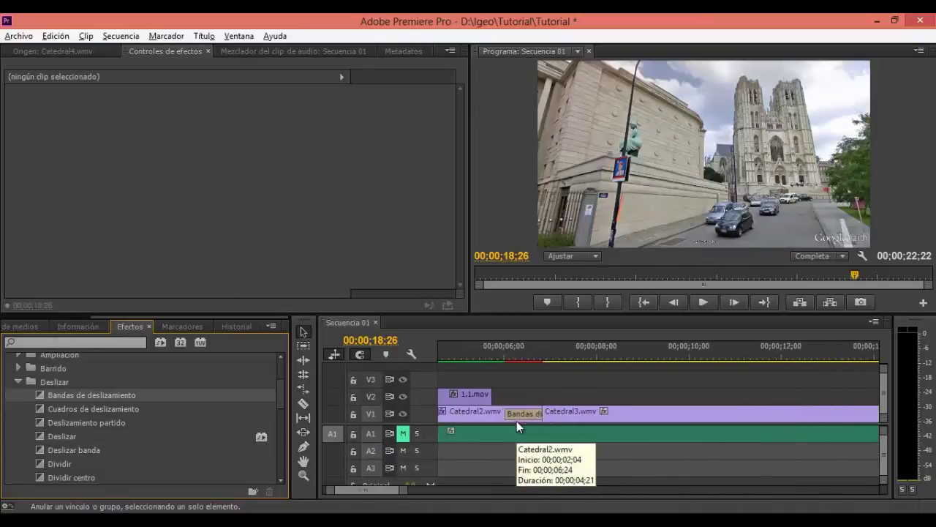
{"action": "scroll", "coordinate": [516, 421], "scroll_direction": "up", "scroll_amount": 2}
- Set the slide-band transition's alignment to Centrar en corte and its duration to 16 frames
{"action": "left_click", "coordinate": [518, 415]}
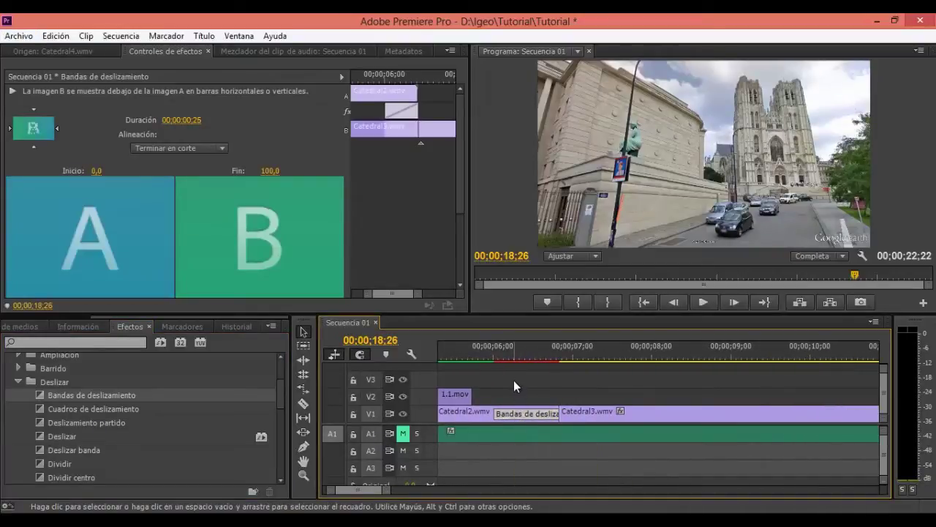
{"action": "left_click", "coordinate": [217, 148]}
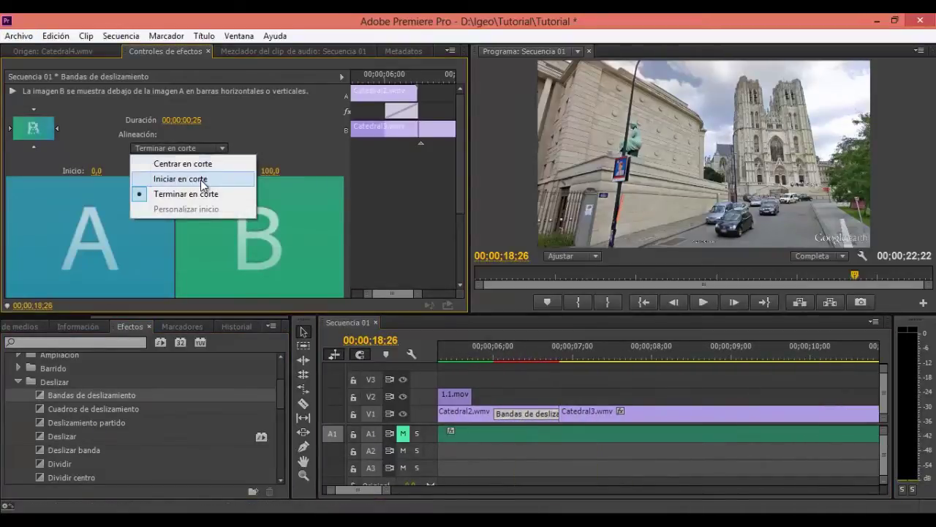
{"action": "left_click", "coordinate": [201, 183]}
{"action": "left_click", "coordinate": [188, 146]}
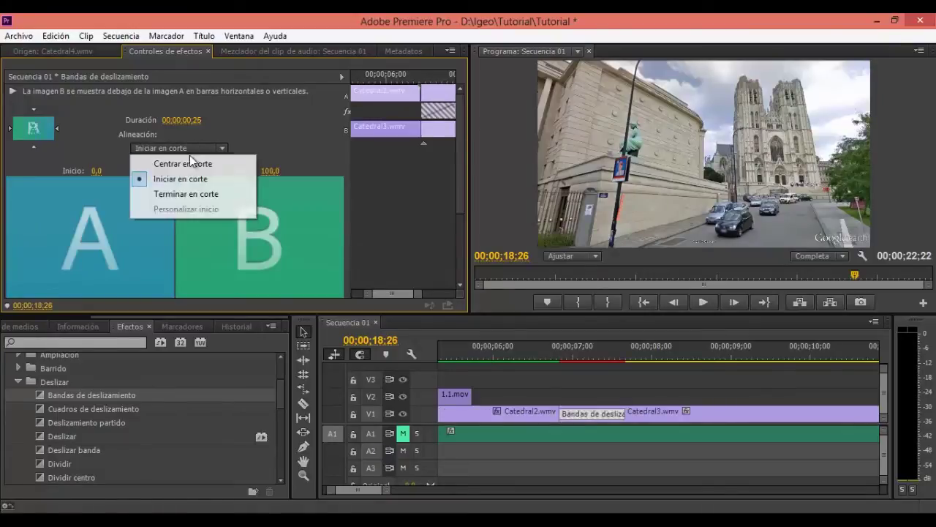
{"action": "left_click", "coordinate": [188, 165]}
{"action": "left_click", "coordinate": [189, 166]}
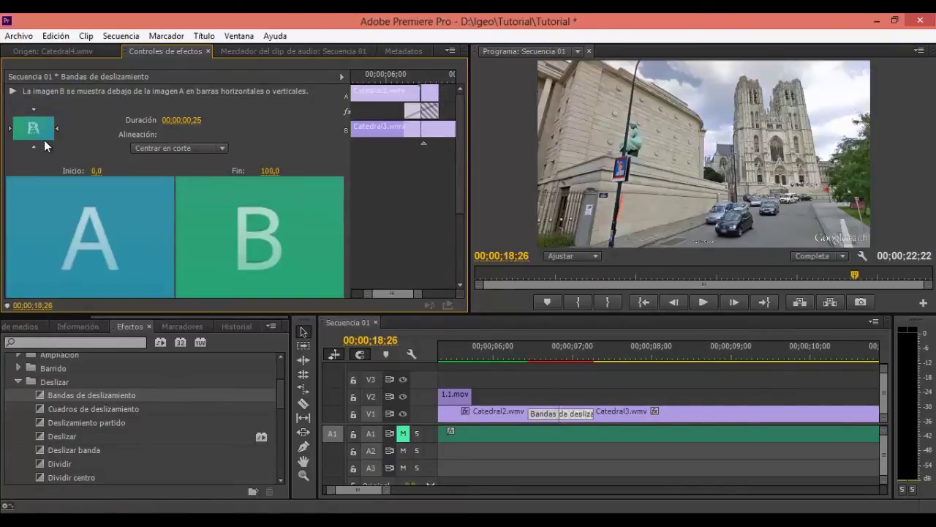
{"action": "left_click_drag", "start_coordinate": [181, 120], "coordinate": [155, 124]}
{"action": "left_click_drag", "start_coordinate": [554, 358], "coordinate": [562, 359]}
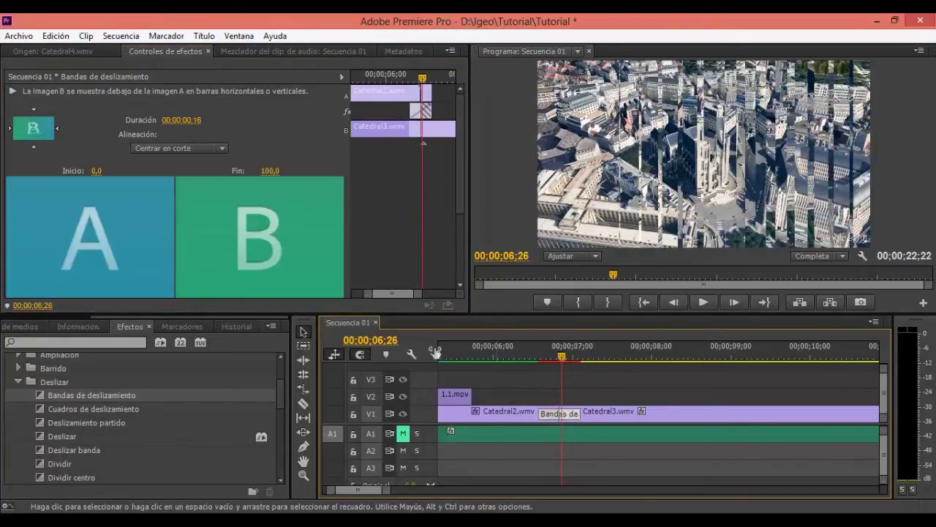
- Drag Fundido exponencial from Transiciones de audio > Fundido cruzado onto the end of the A1 clip
{"action": "left_click", "coordinate": [19, 381]}
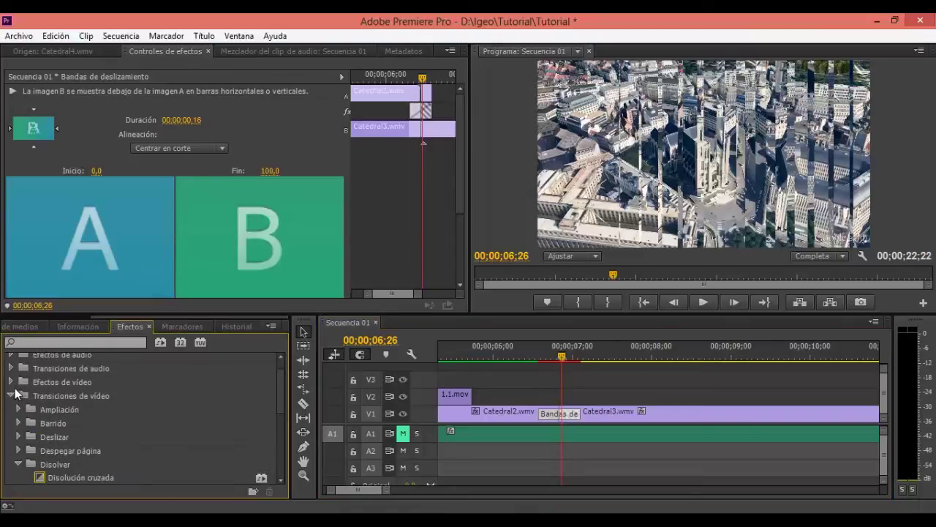
{"action": "left_click", "coordinate": [11, 399]}
{"action": "left_click", "coordinate": [11, 388]}
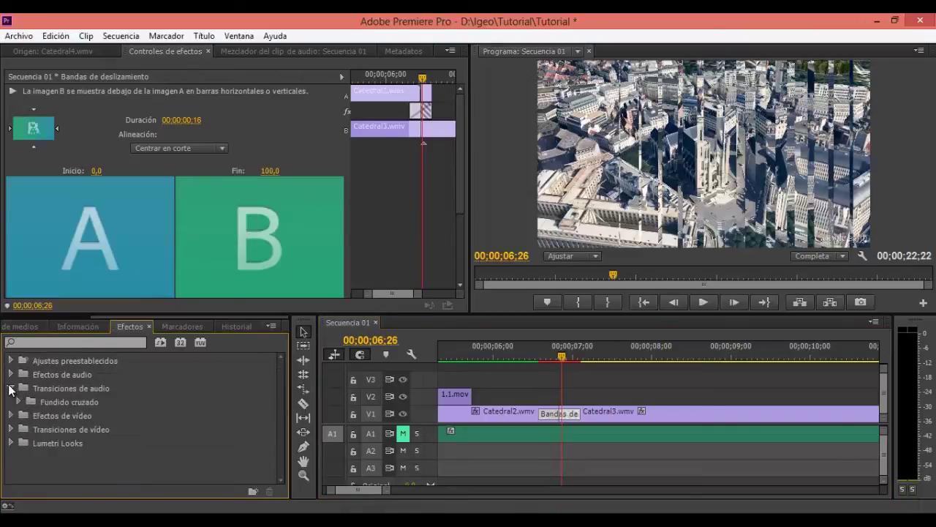
{"action": "scroll", "coordinate": [599, 389], "scroll_direction": "down", "scroll_amount": 6}
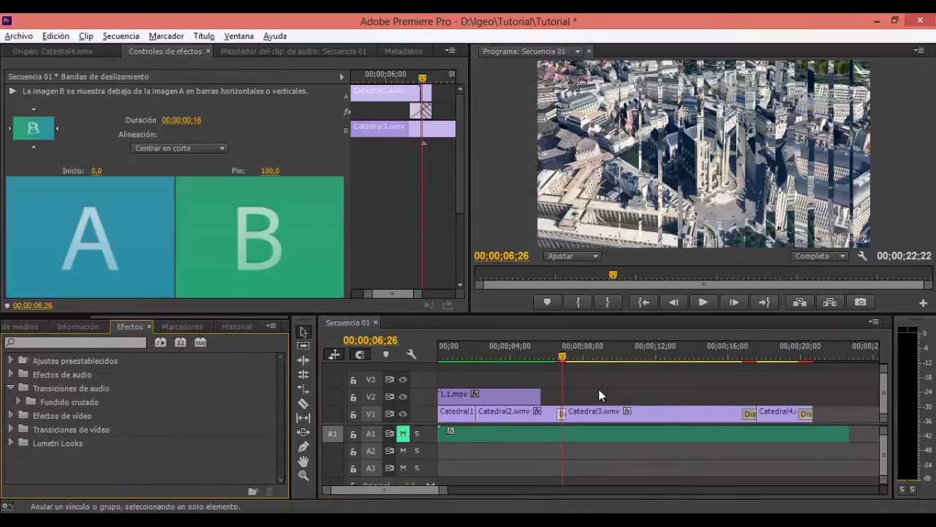
{"action": "left_click", "coordinate": [18, 403]}
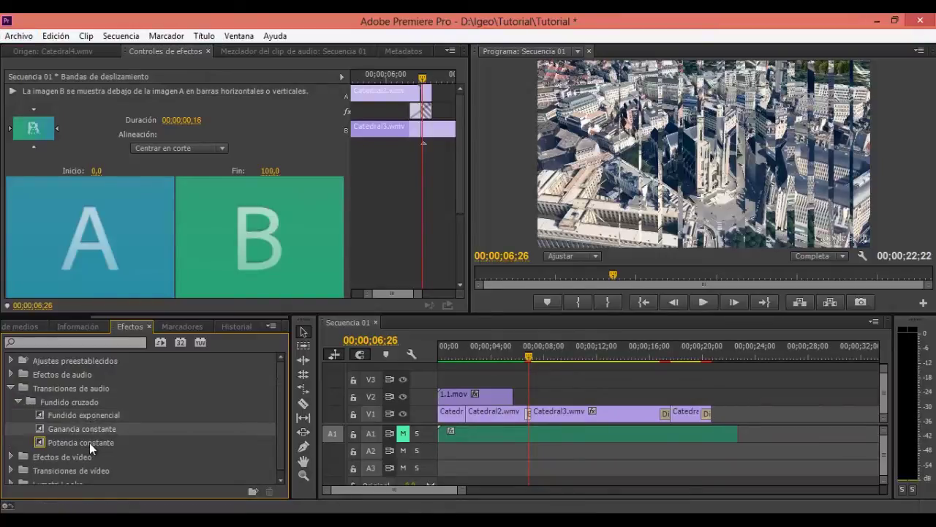
{"action": "left_click_drag", "start_coordinate": [82, 417], "coordinate": [737, 439]}
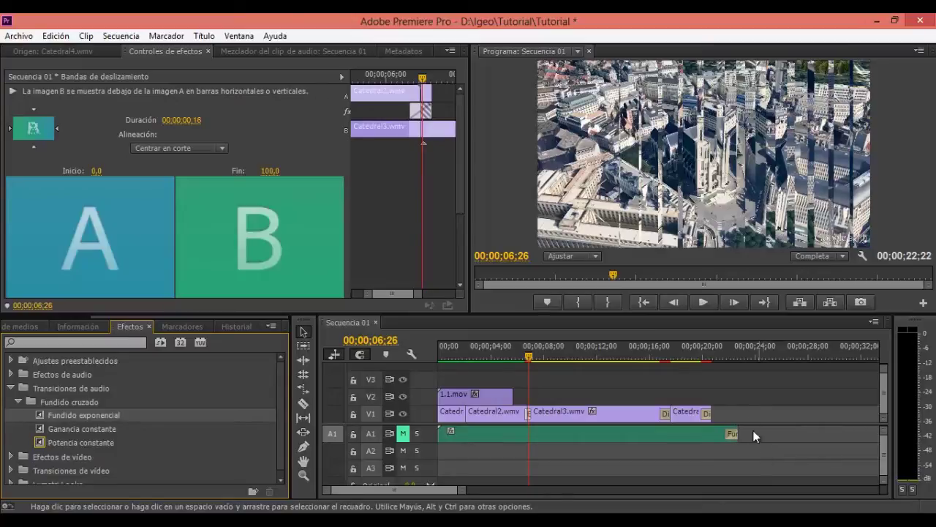
{"action": "left_click", "coordinate": [748, 388]}
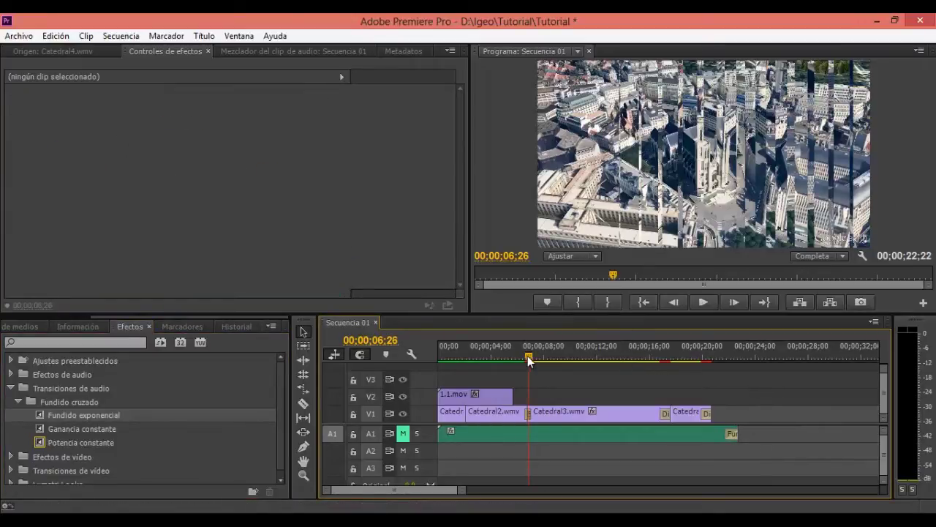
{"action": "key", "text": "Home"}
{"action": "left_click_drag", "start_coordinate": [437, 356], "coordinate": [737, 353]}
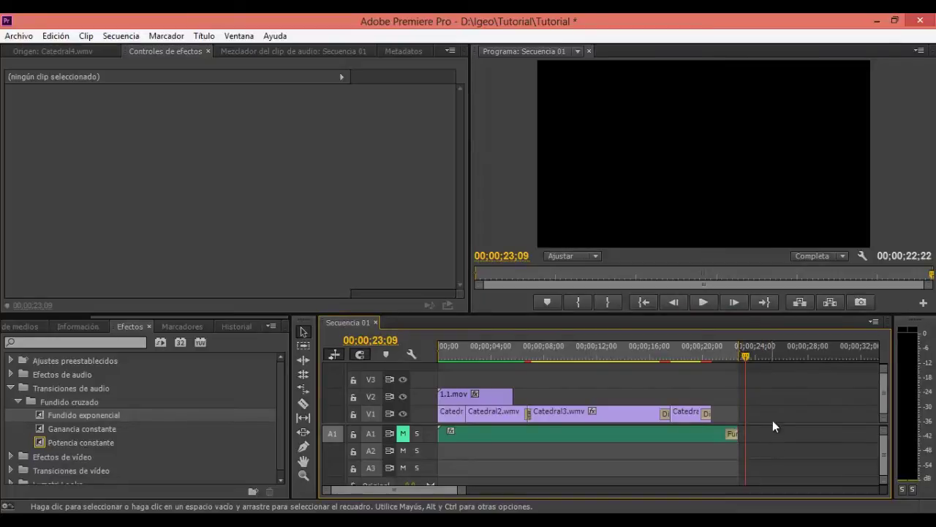
- Open Archivo > Exportar > Medios to bring up the export settings for Secuencia 01
{"action": "left_click", "coordinate": [18, 36]}
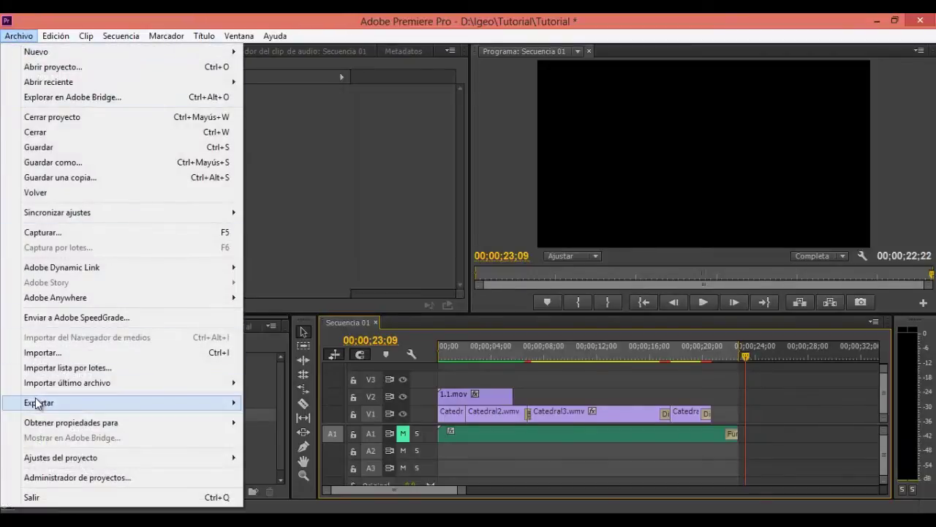
{"action": "mouse_move", "coordinate": [242, 407]}
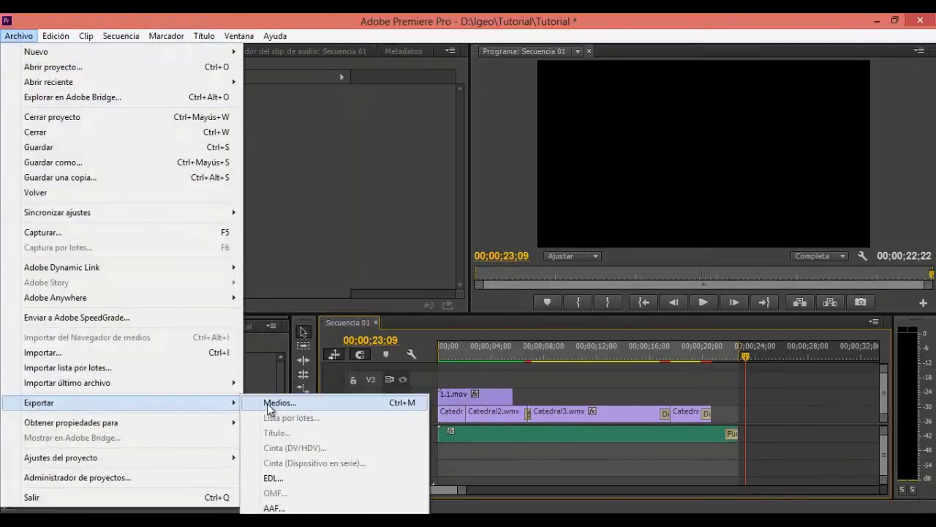
{"action": "left_click", "coordinate": [269, 404]}
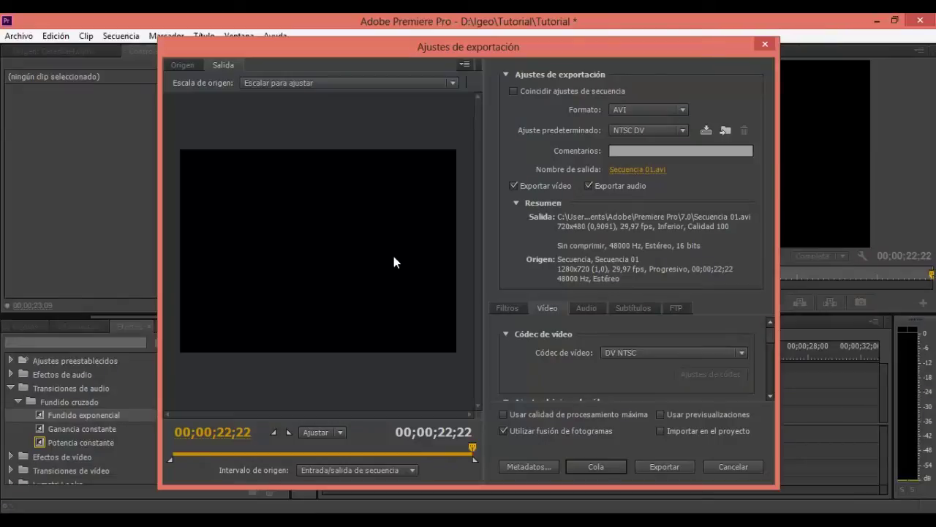
- Preview the aerial city frame at 00;00;08;10 in the Origen view, then return to Salida
{"action": "left_click", "coordinate": [183, 66]}
{"action": "left_click", "coordinate": [283, 449]}
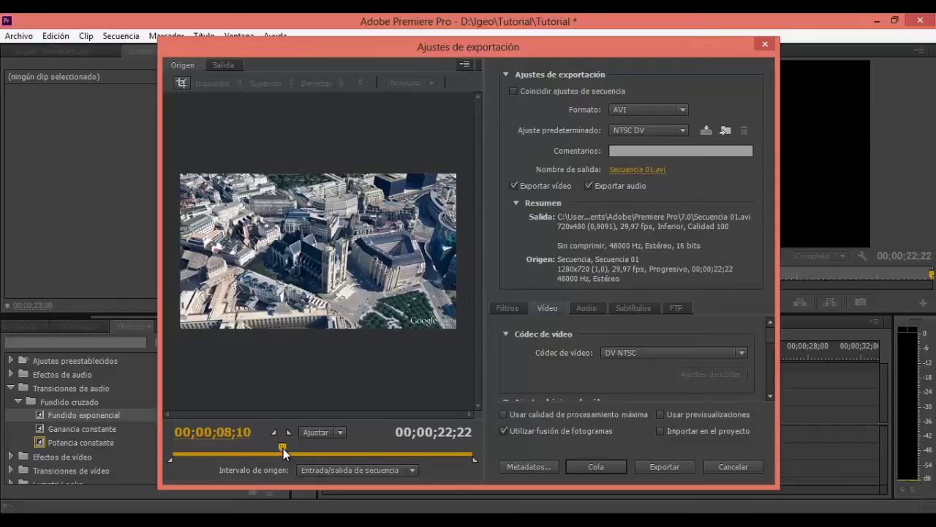
{"action": "left_click", "coordinate": [221, 65]}
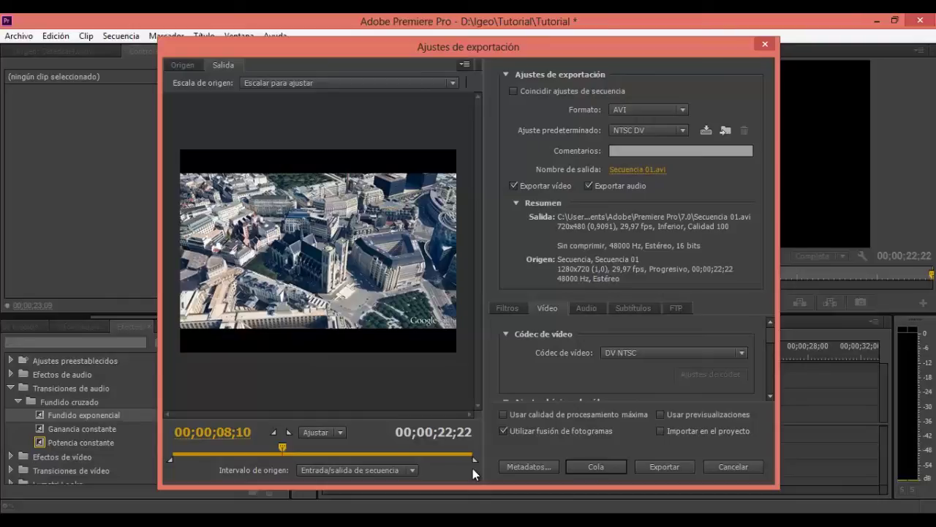
- Nudge the export end point to 00;00;21;17 and back, leaving the source range at Personalizar
{"action": "left_click", "coordinate": [363, 469]}
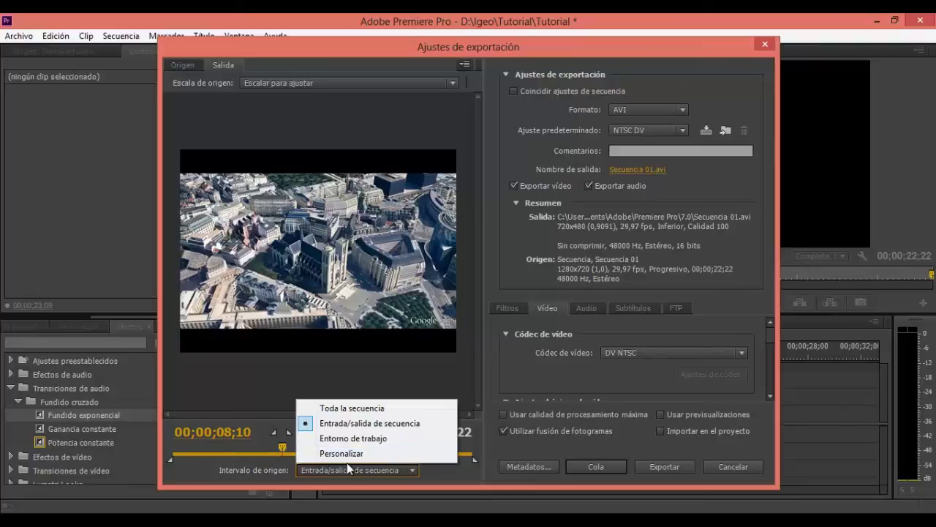
{"action": "left_click", "coordinate": [350, 470]}
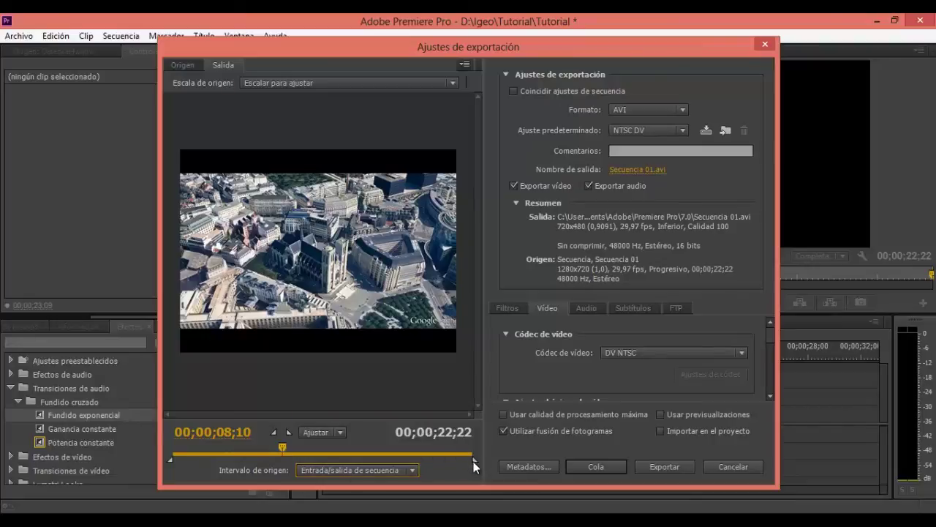
{"action": "left_click_drag", "start_coordinate": [473, 460], "coordinate": [459, 460]}
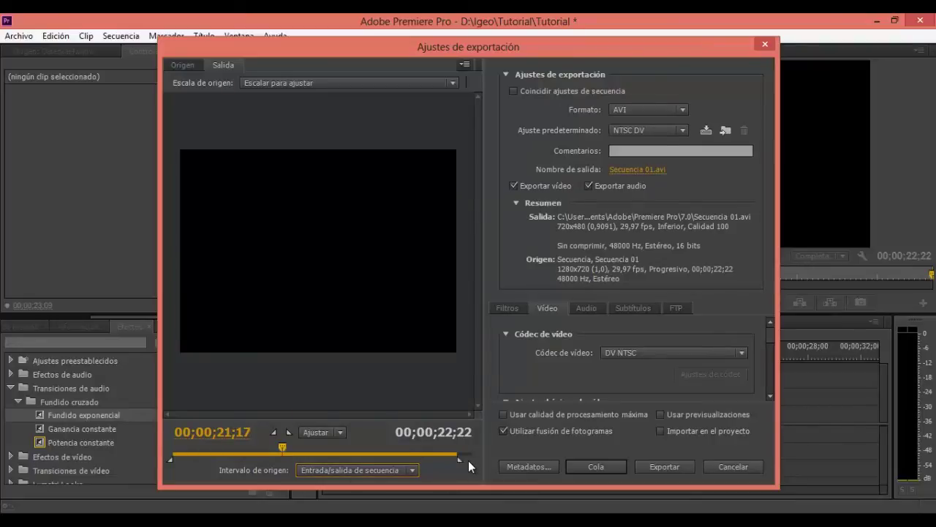
{"action": "left_click_drag", "start_coordinate": [468, 460], "coordinate": [475, 460]}
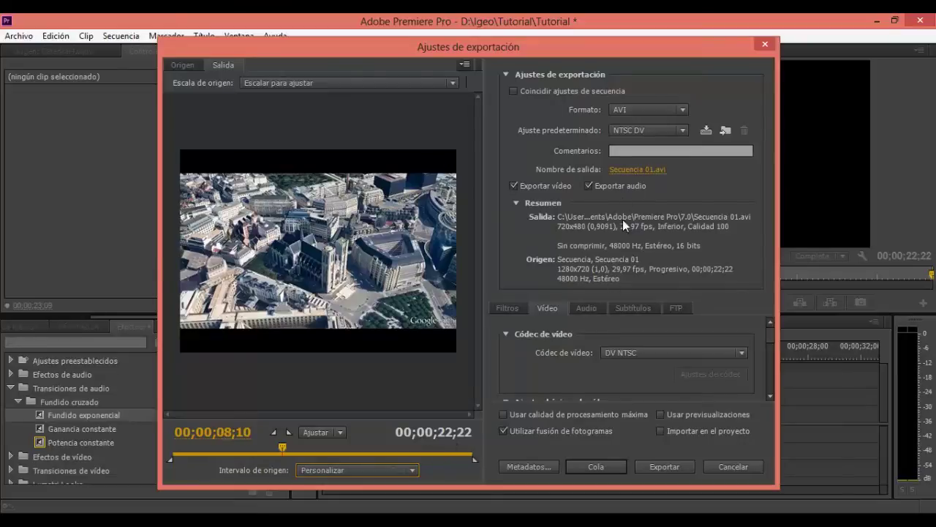
- Set the export format to H.264 with the HD 720p 29,97 preset
{"action": "left_click", "coordinate": [636, 109]}
{"action": "left_click", "coordinate": [722, 292]}
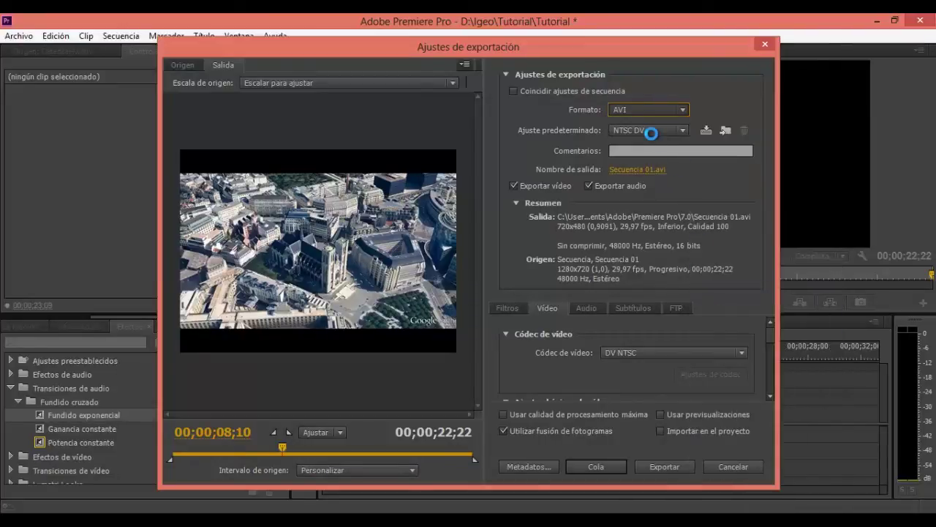
{"action": "left_click", "coordinate": [680, 130]}
{"action": "scroll", "coordinate": [292, 497], "scroll_direction": "down", "scroll_amount": 1}
{"action": "scroll", "coordinate": [406, 263], "scroll_direction": "down", "scroll_amount": 3}
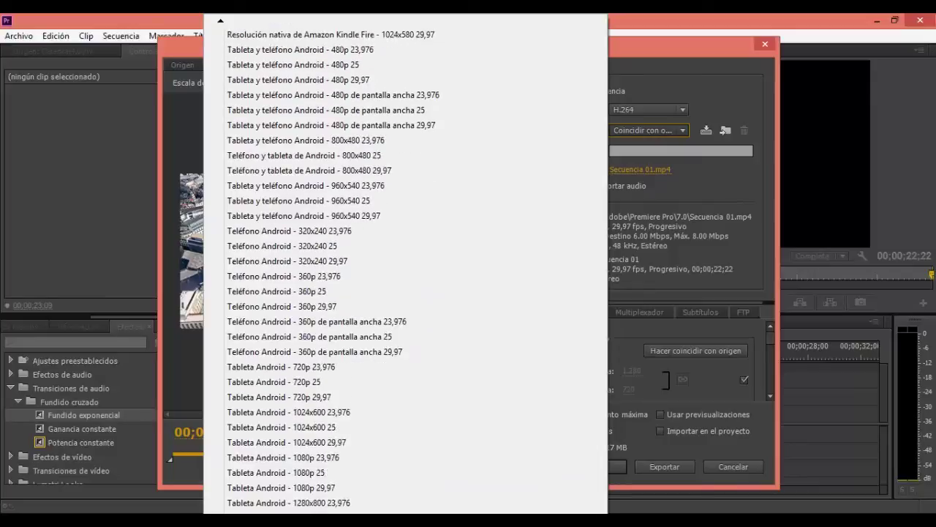
{"action": "scroll", "coordinate": [406, 263], "scroll_direction": "down", "scroll_amount": 3}
{"action": "scroll", "coordinate": [406, 263], "scroll_direction": "down", "scroll_amount": 3}
{"action": "scroll", "coordinate": [405, 264], "scroll_direction": "down", "scroll_amount": 3}
{"action": "scroll", "coordinate": [406, 293], "scroll_direction": "down", "scroll_amount": 3}
{"action": "scroll", "coordinate": [406, 292], "scroll_direction": "down", "scroll_amount": 3}
{"action": "scroll", "coordinate": [406, 292], "scroll_direction": "down", "scroll_amount": 3}
{"action": "left_click", "coordinate": [249, 322]}
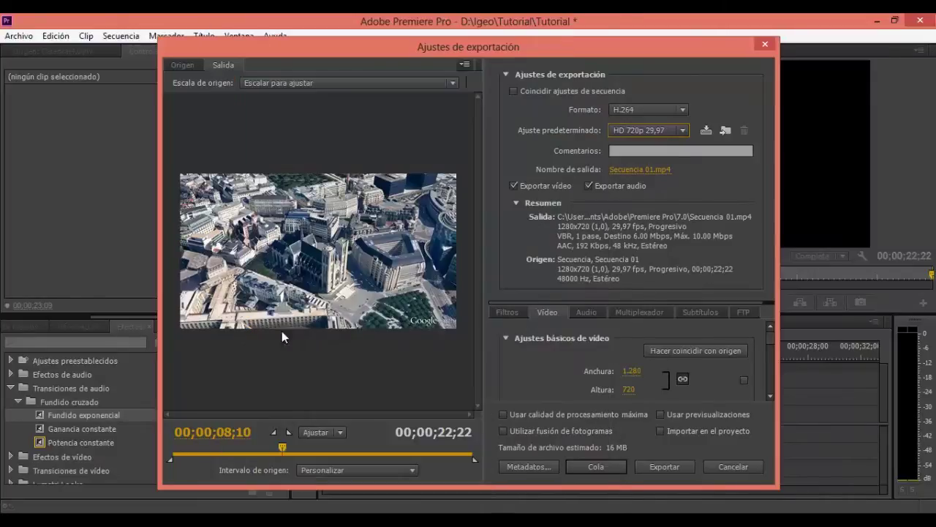
- Save the output as Secuencia 01.mp4, replacing the existing file, with video export kept on
{"action": "left_click", "coordinate": [659, 171]}
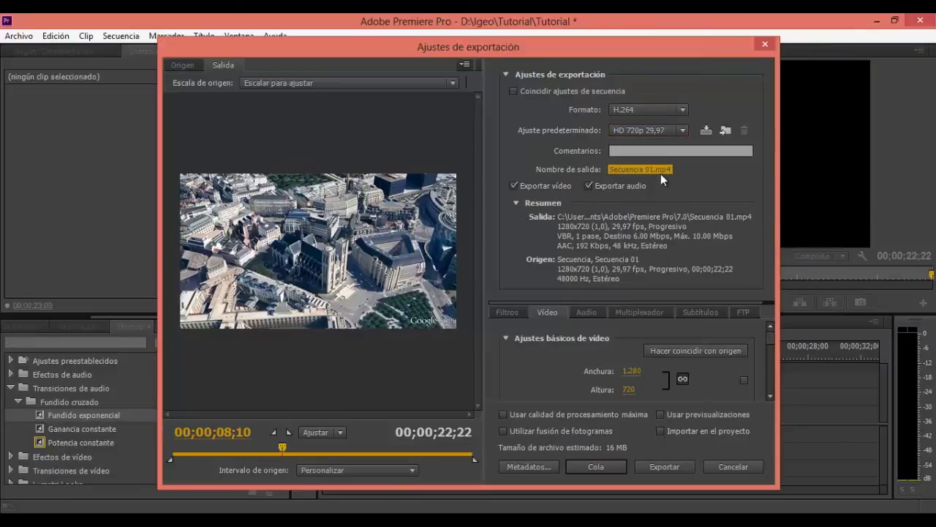
{"action": "left_click", "coordinate": [533, 367]}
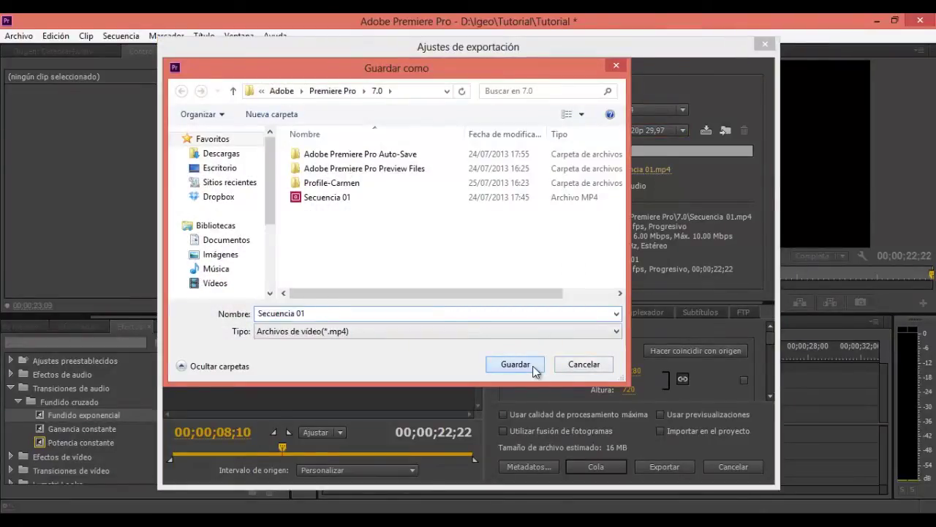
{"action": "left_click", "coordinate": [479, 250]}
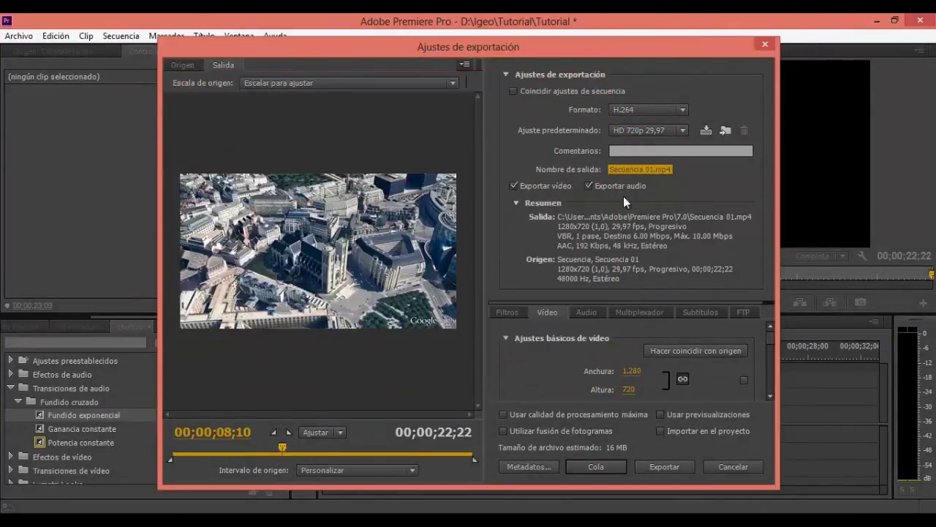
{"action": "left_click", "coordinate": [550, 187]}
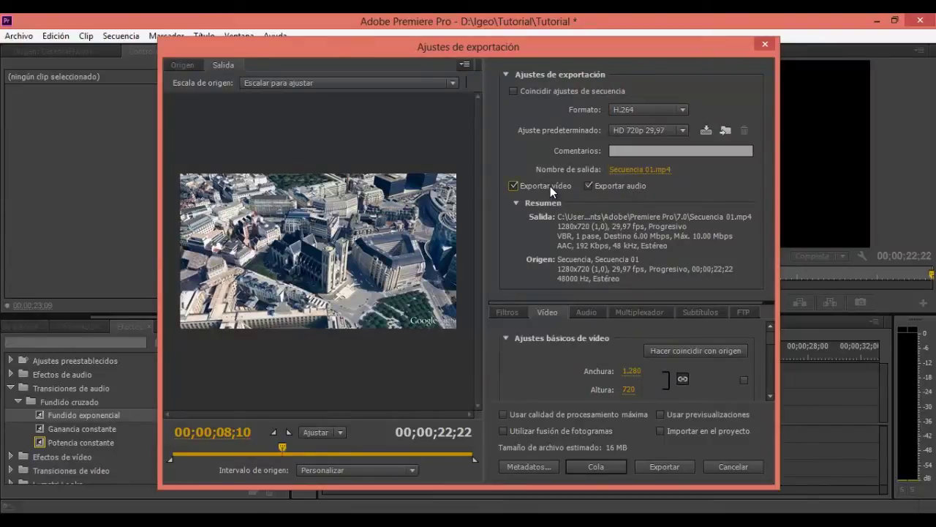
{"action": "left_click", "coordinate": [550, 187]}
- Keep audio export on, and try a Gaussian blur filter around 13 before turning it off
{"action": "left_click", "coordinate": [590, 185]}
{"action": "left_click", "coordinate": [590, 185]}
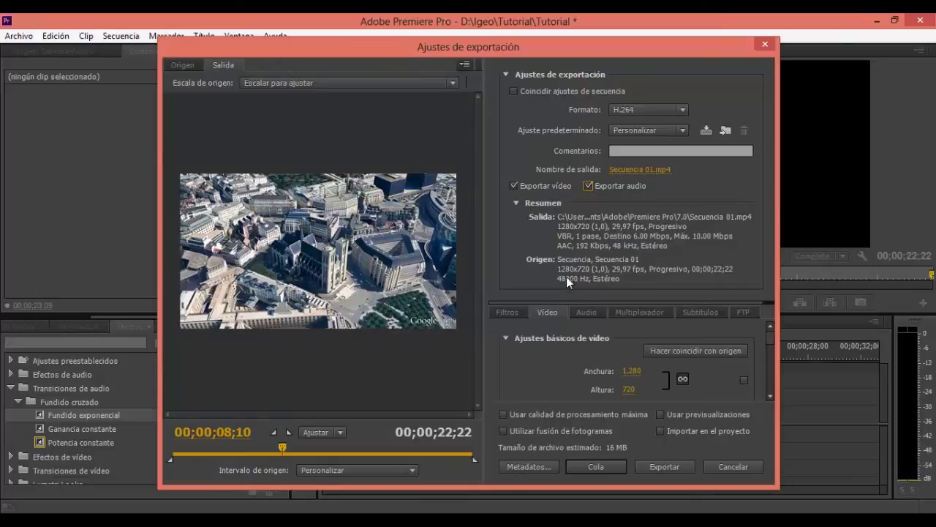
{"action": "left_click", "coordinate": [514, 314]}
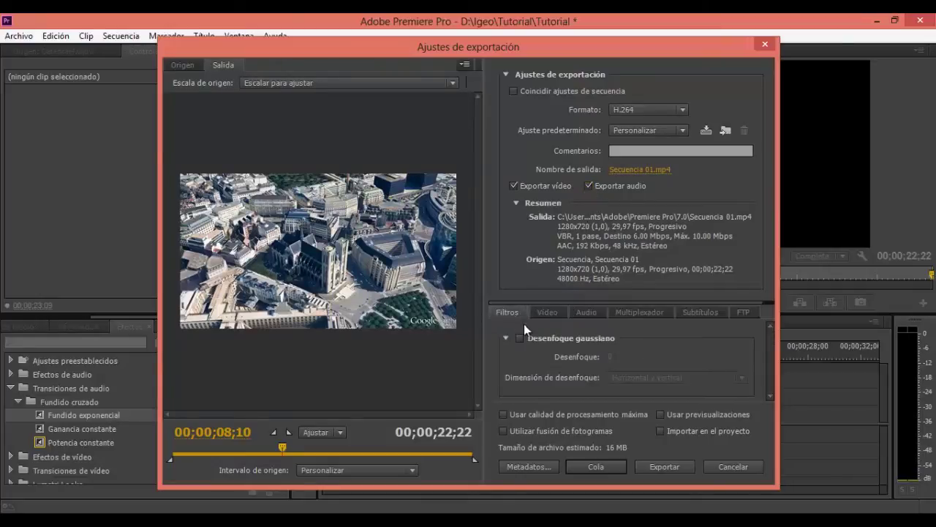
{"action": "left_click", "coordinate": [521, 339]}
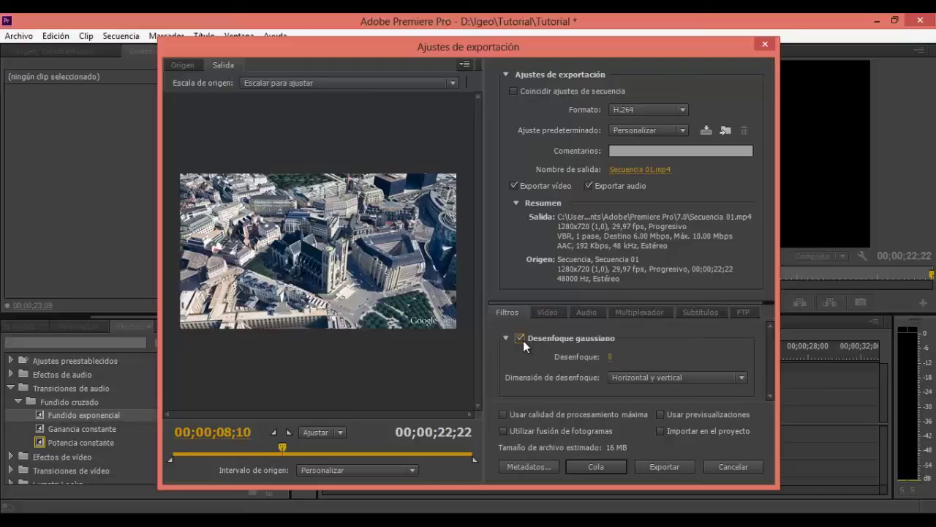
{"action": "left_click_drag", "start_coordinate": [612, 359], "coordinate": [628, 357]}
{"action": "left_click_drag", "start_coordinate": [630, 357], "coordinate": [606, 357]}
{"action": "left_click", "coordinate": [521, 337]}
- Review the Vídeo, Audio, Multiplexador, Subtítulos and FTP tabs, and enable maximum render quality
{"action": "left_click", "coordinate": [547, 313]}
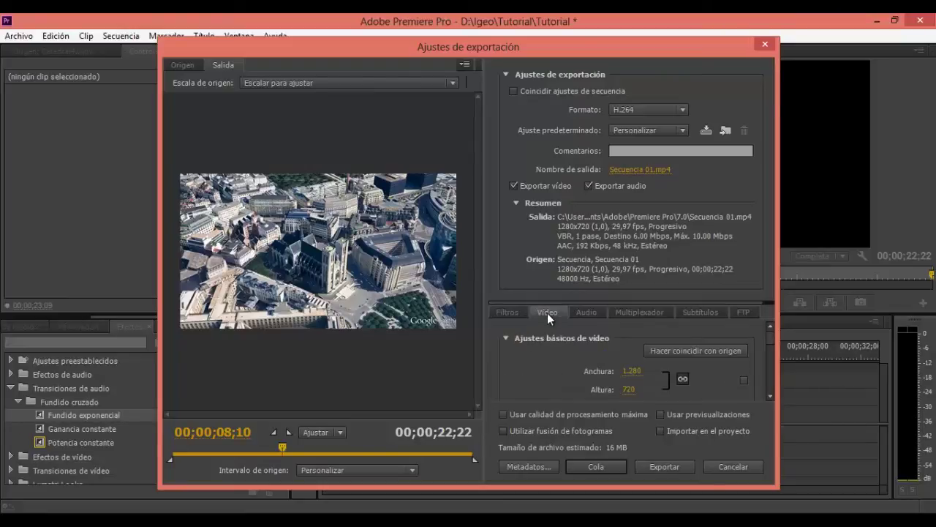
{"action": "left_click", "coordinate": [586, 313]}
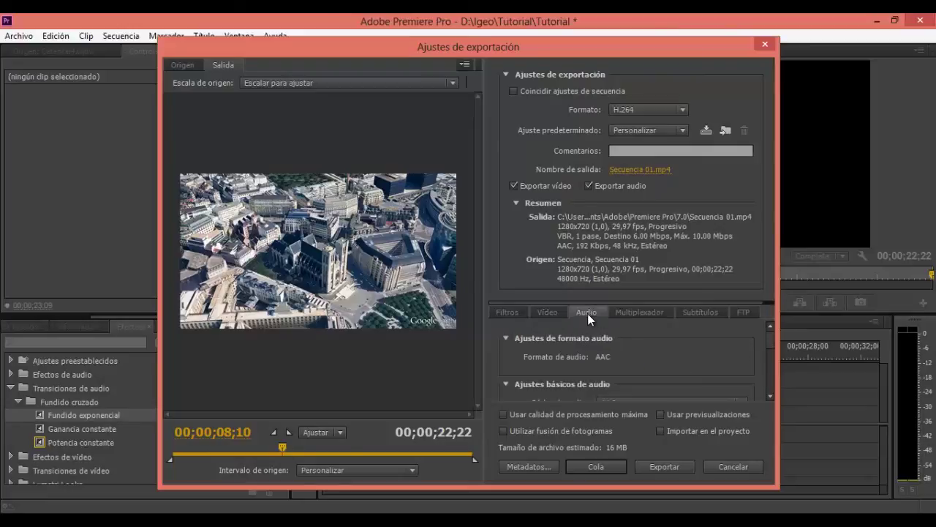
{"action": "left_click", "coordinate": [630, 313]}
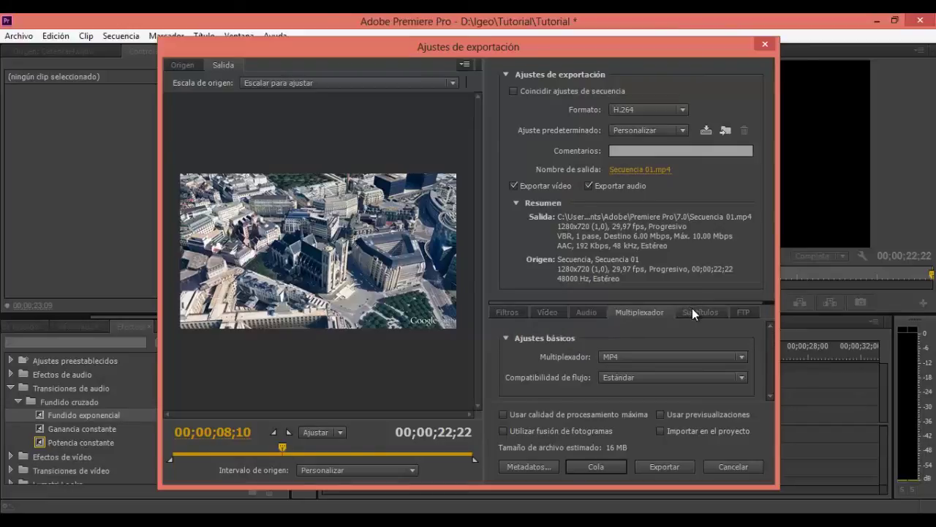
{"action": "left_click", "coordinate": [693, 311]}
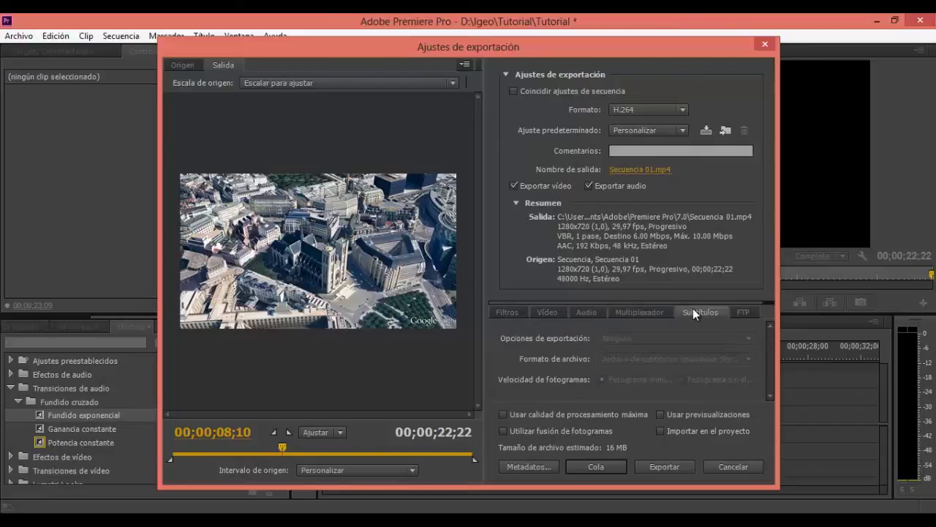
{"action": "left_click", "coordinate": [748, 312]}
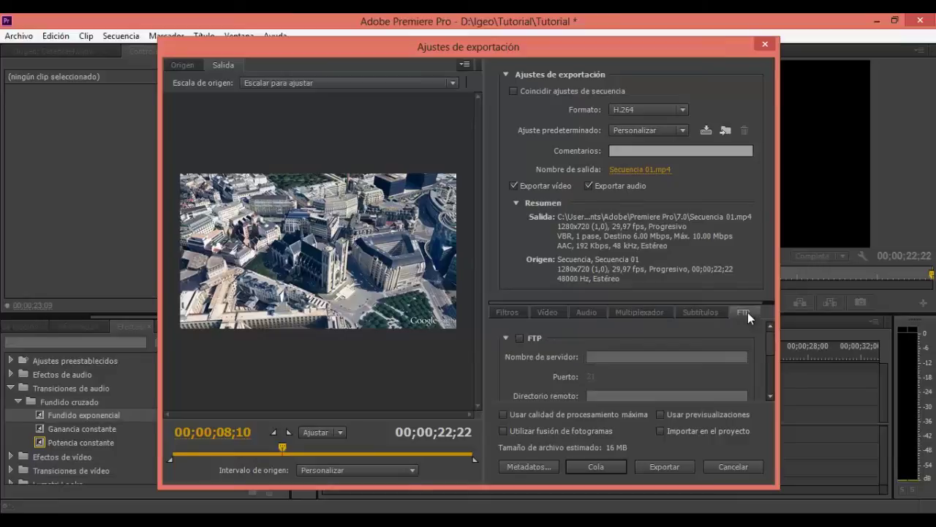
{"action": "left_click", "coordinate": [571, 417]}
- Turn maximum render quality back off, enable frame blending, and start encoding the MP4
{"action": "left_click", "coordinate": [571, 417]}
{"action": "left_click", "coordinate": [682, 414]}
{"action": "left_click", "coordinate": [596, 430]}
{"action": "left_click", "coordinate": [653, 466]}
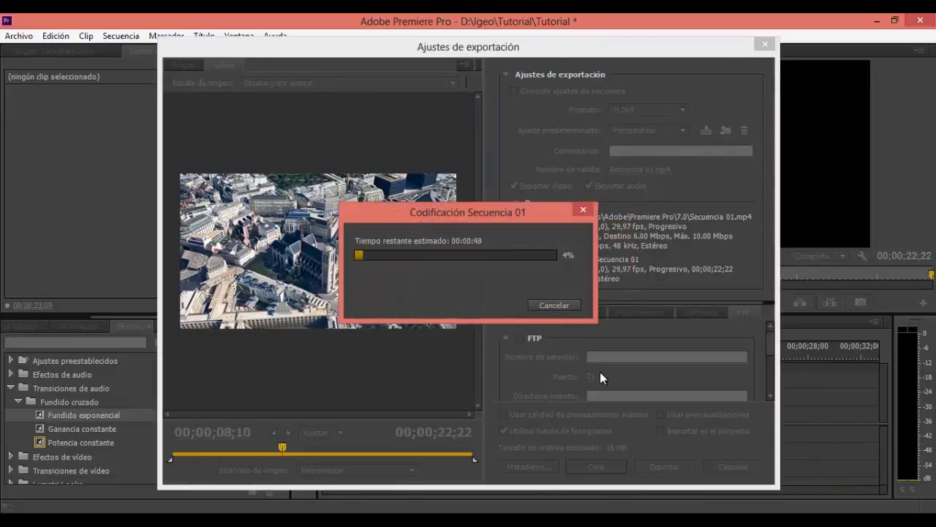